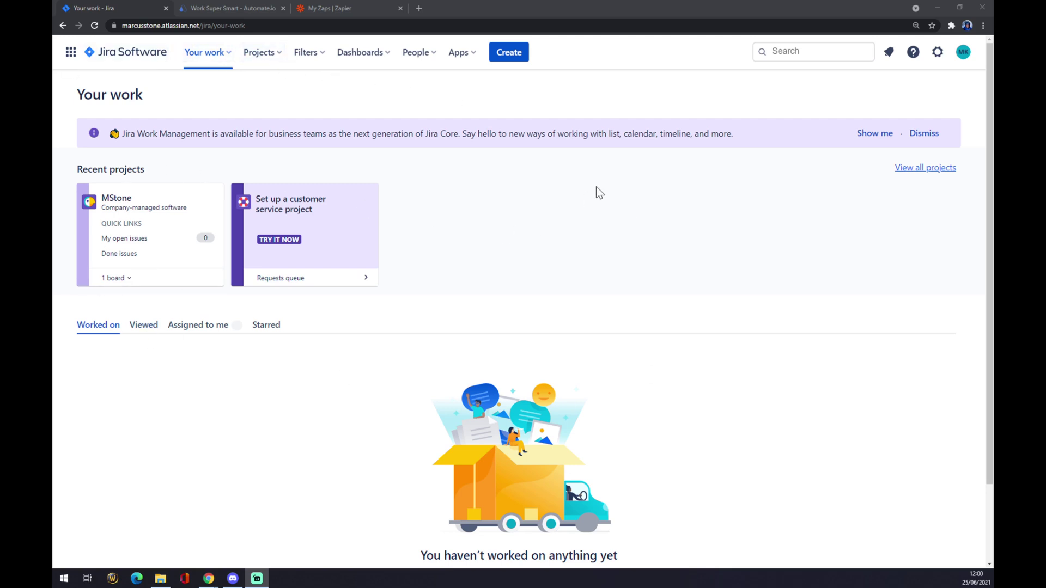
# Open Jira's Find new apps marketplace page from the Apps menu
pyautogui.click(461, 56)
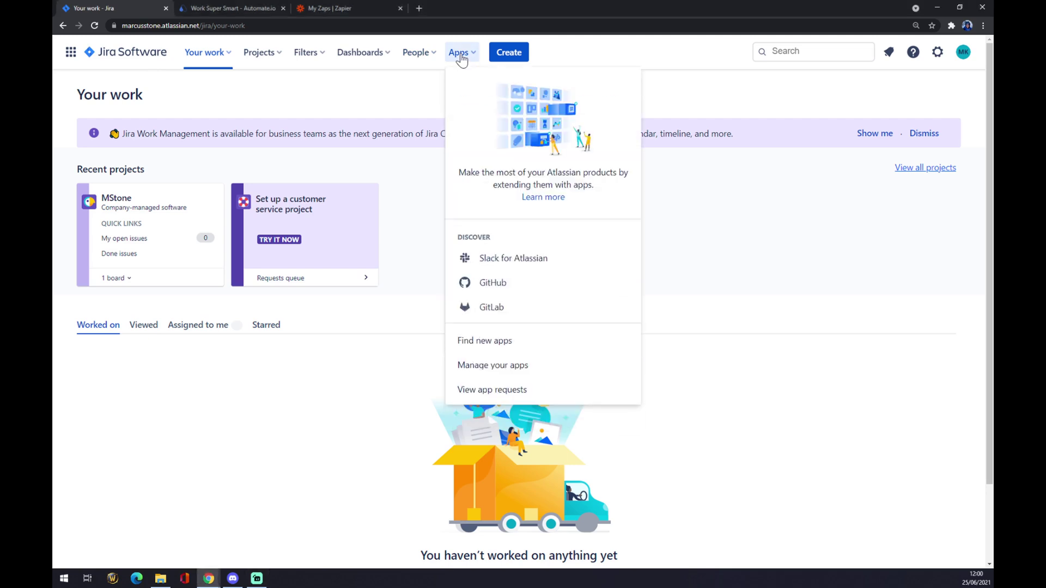
pyautogui.click(502, 352)
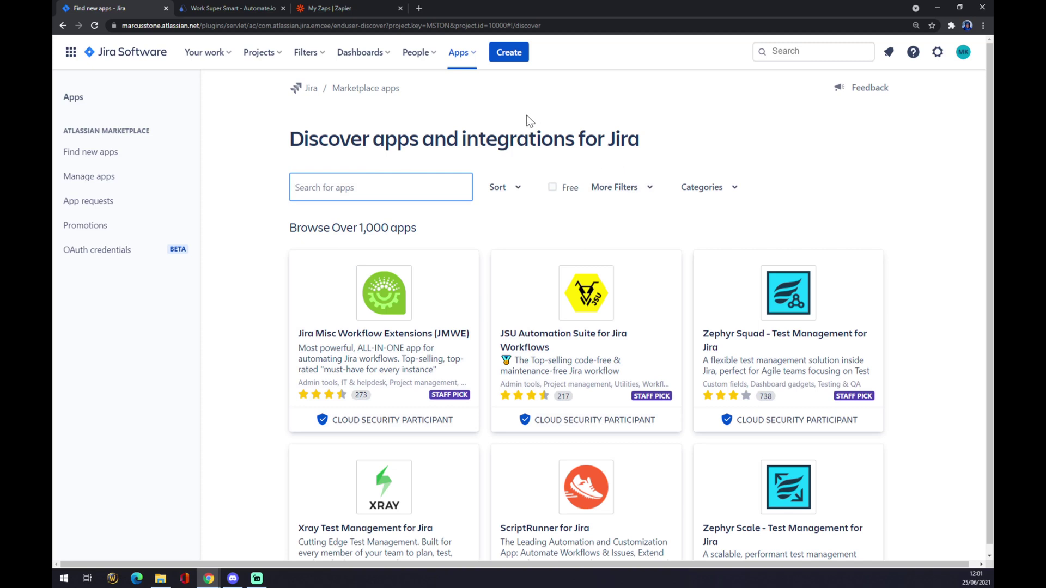
# Search the marketplace for 'servicenow' and open the ServiceNow Connector for Jira app page
pyautogui.write('servicenow')
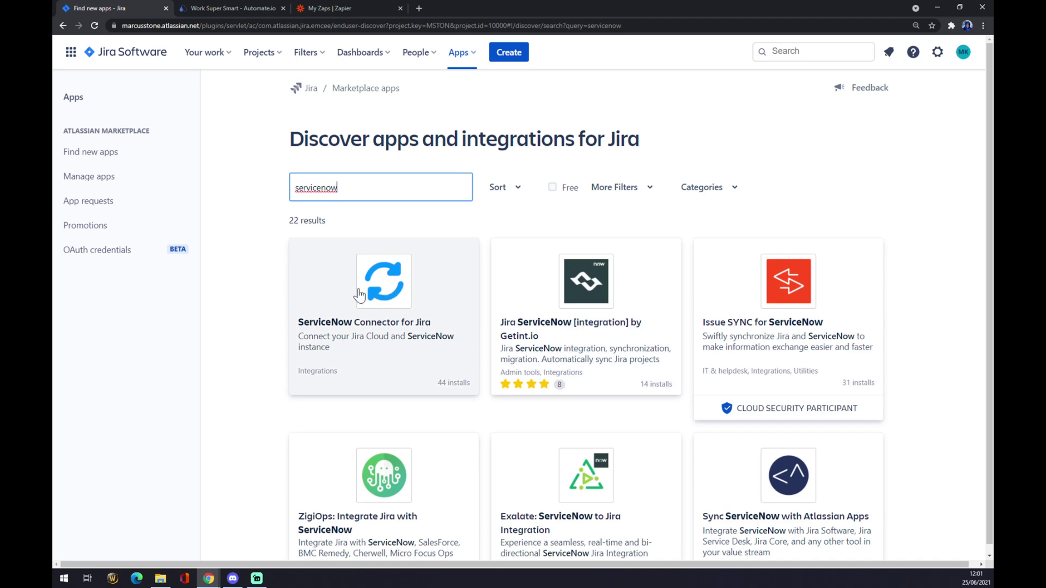
pyautogui.click(382, 294)
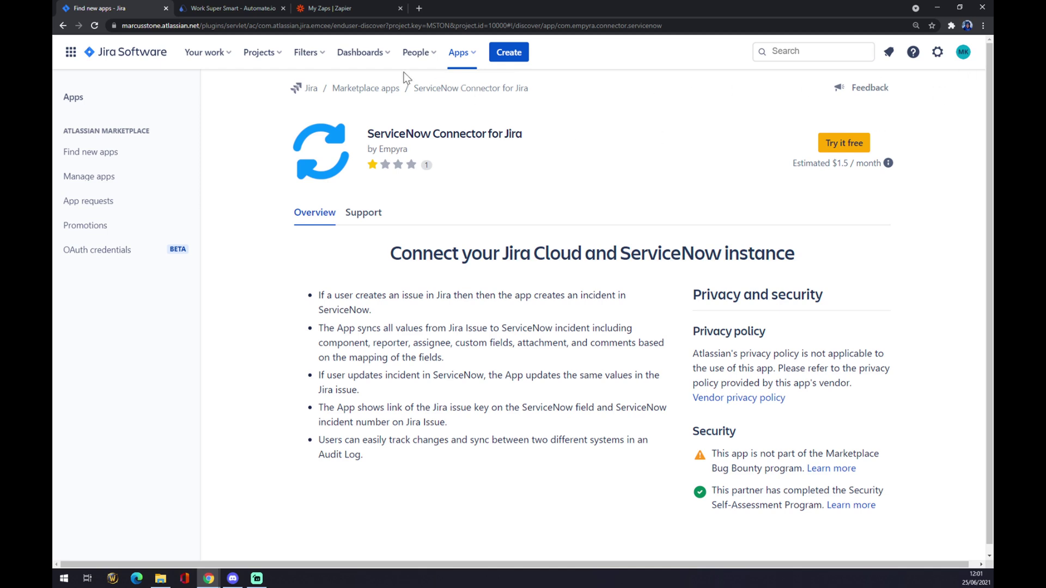
# In the Automate.io tab, open See All Categories under the Integrations menu
pyautogui.click(223, 8)
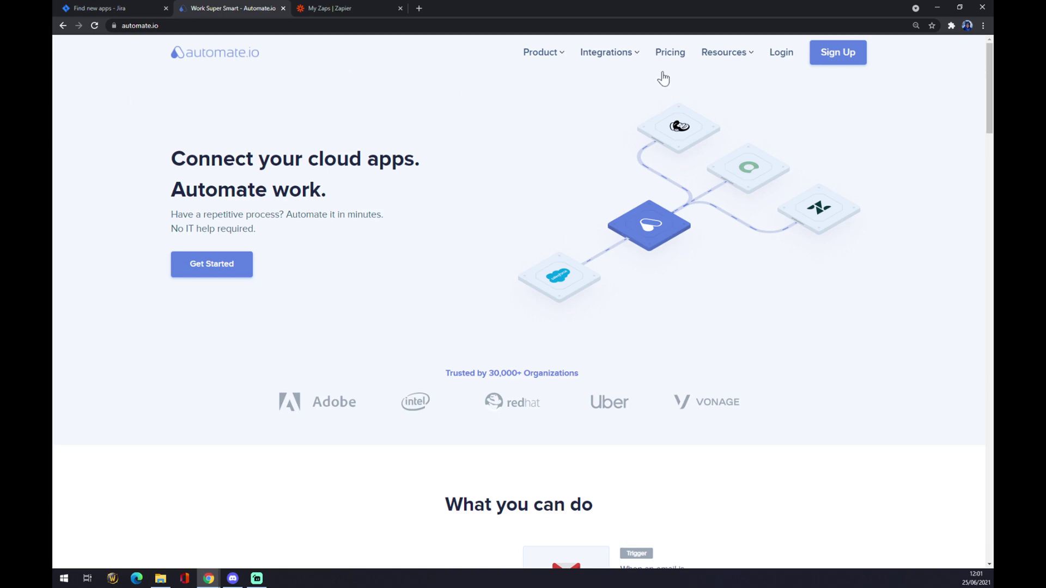
pyautogui.moveTo(603, 58)
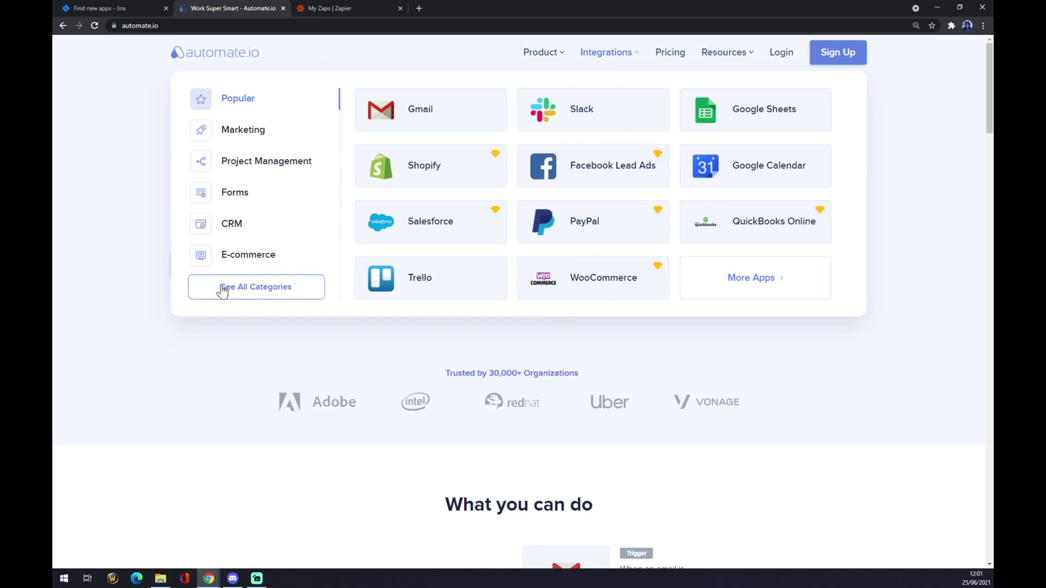
pyautogui.click(246, 294)
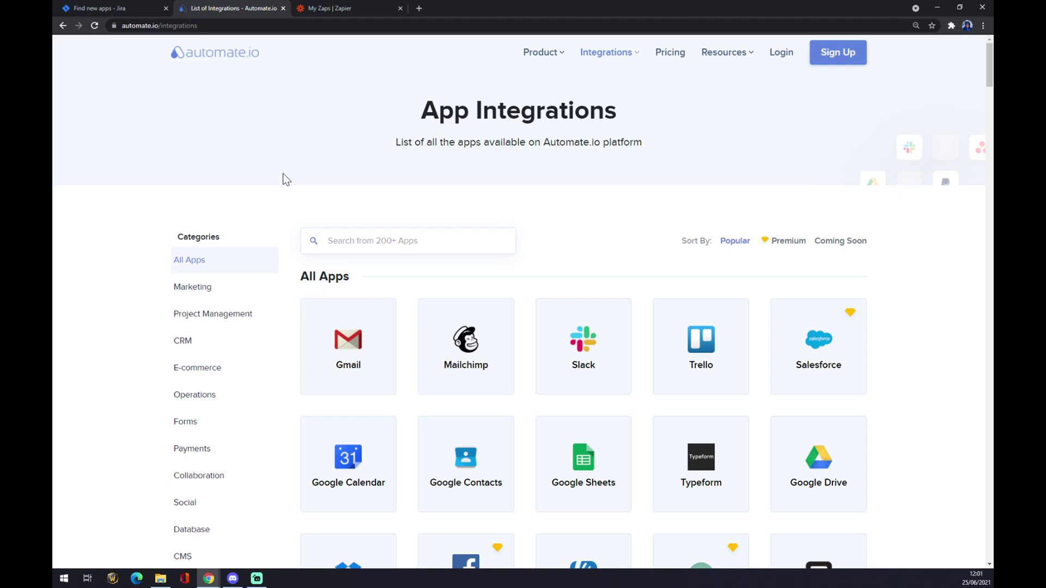
# Search for 'jira', pick Jira, then pair it with 'servicenow' to reach their integration page
pyautogui.write('jira')
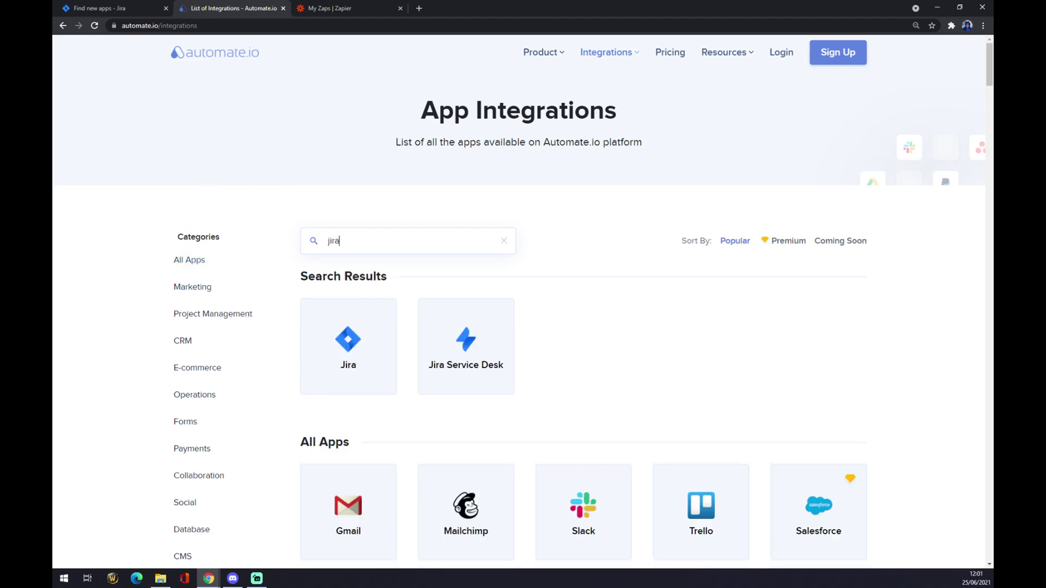
pyautogui.click(323, 319)
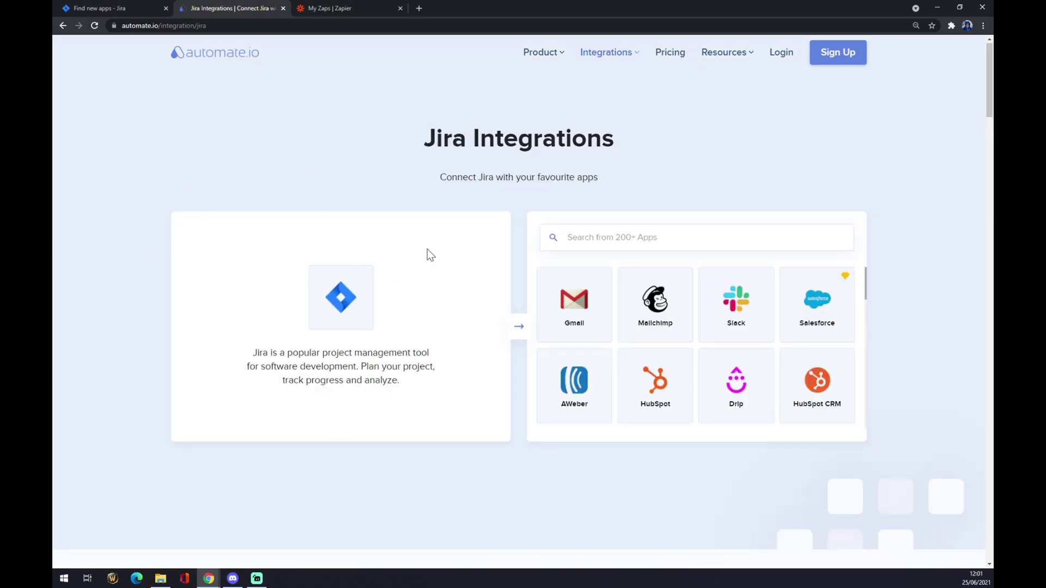
pyautogui.click(605, 237)
pyautogui.write('serv')
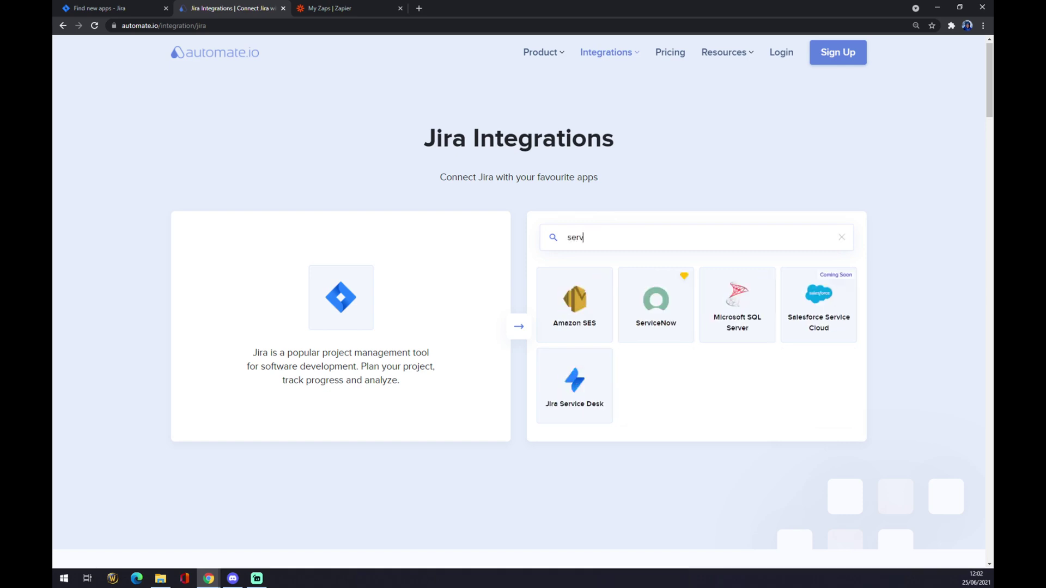
pyautogui.write('icenow')
pyautogui.click(582, 310)
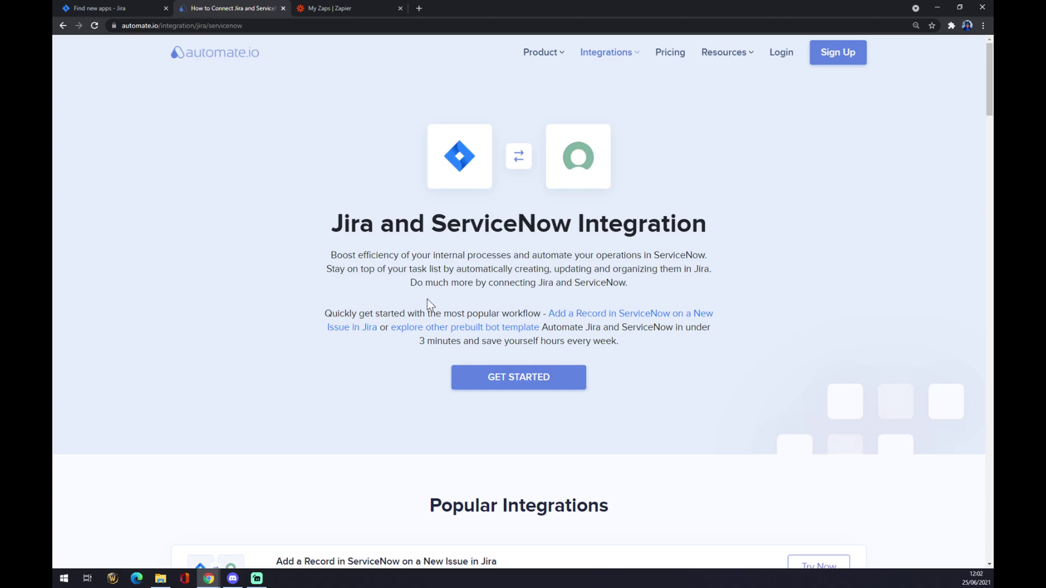
# Scroll down past Popular Integrations to the Create your own Integration section
pyautogui.scroll(-3, 427, 299)
pyautogui.scroll(-2, 354, 294)
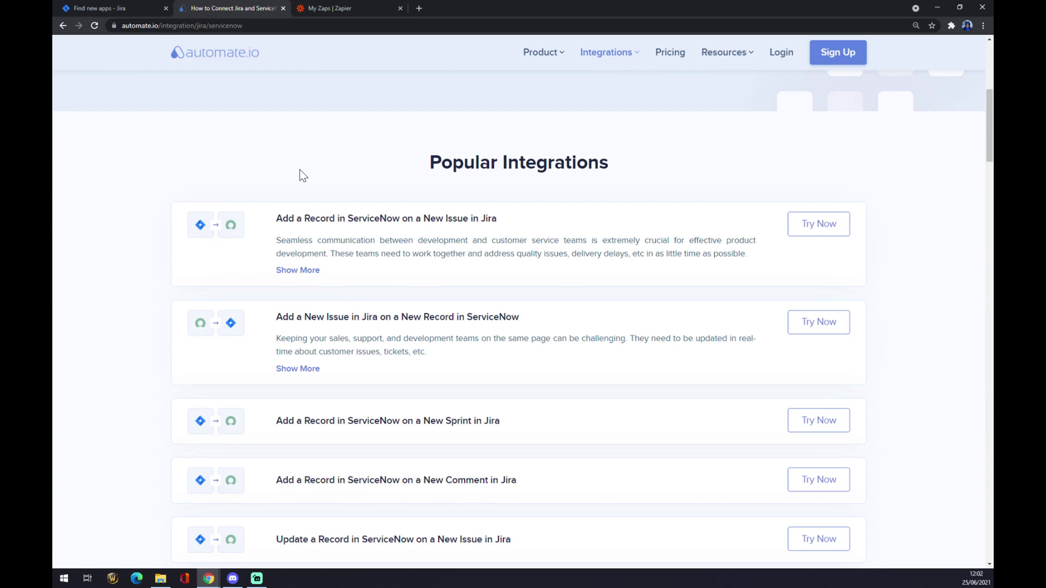
pyautogui.scroll(-4, 299, 170)
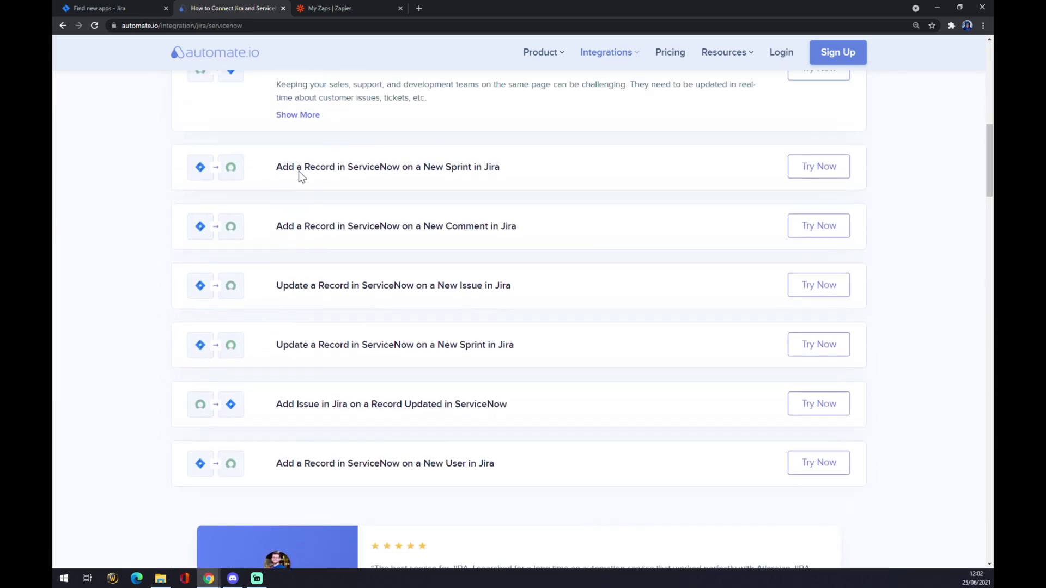
pyautogui.scroll(1, 299, 175)
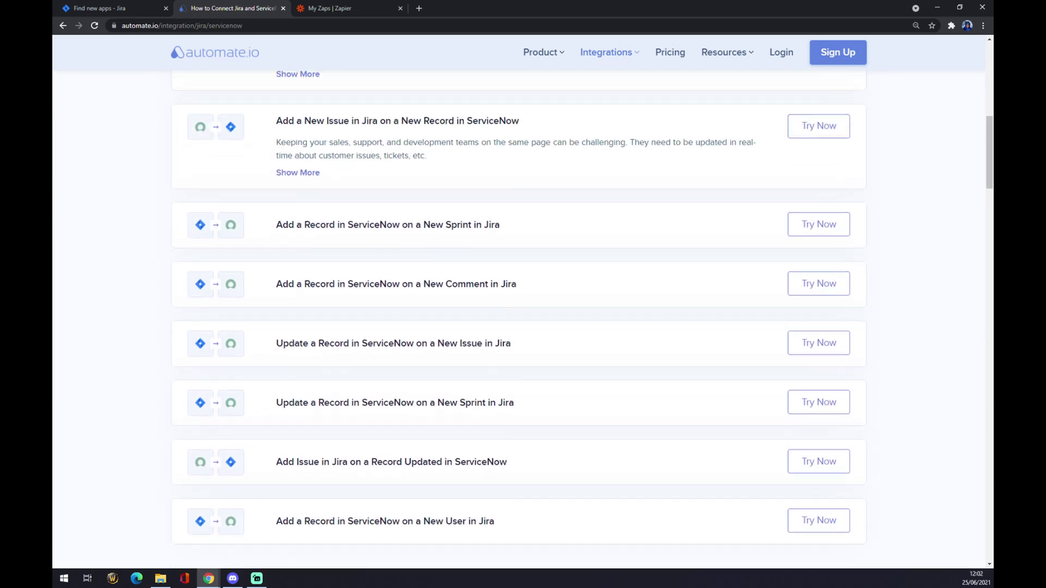
pyautogui.scroll(-10, 359, 201)
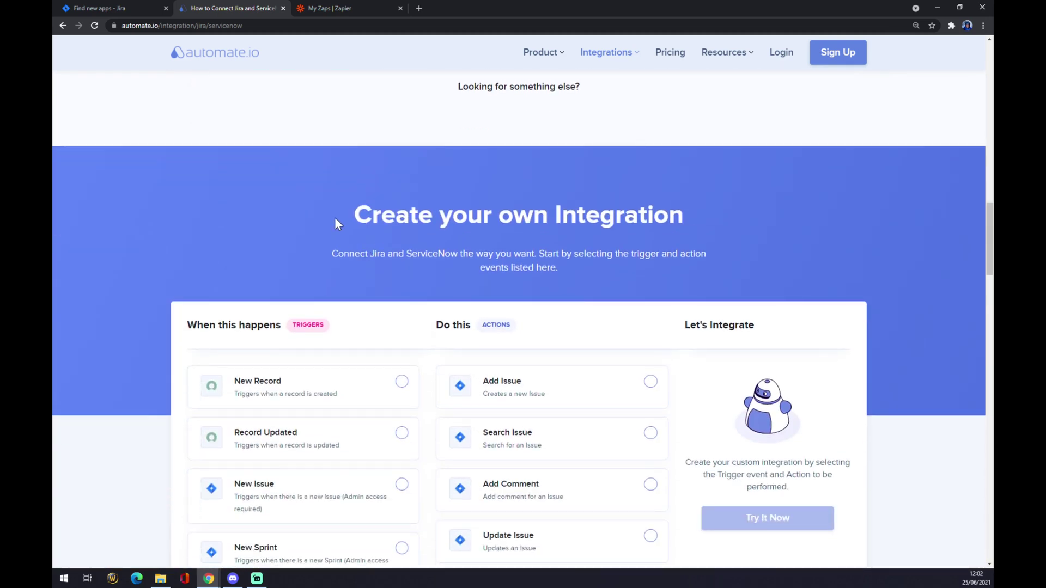
pyautogui.scroll(-3, 785, 232)
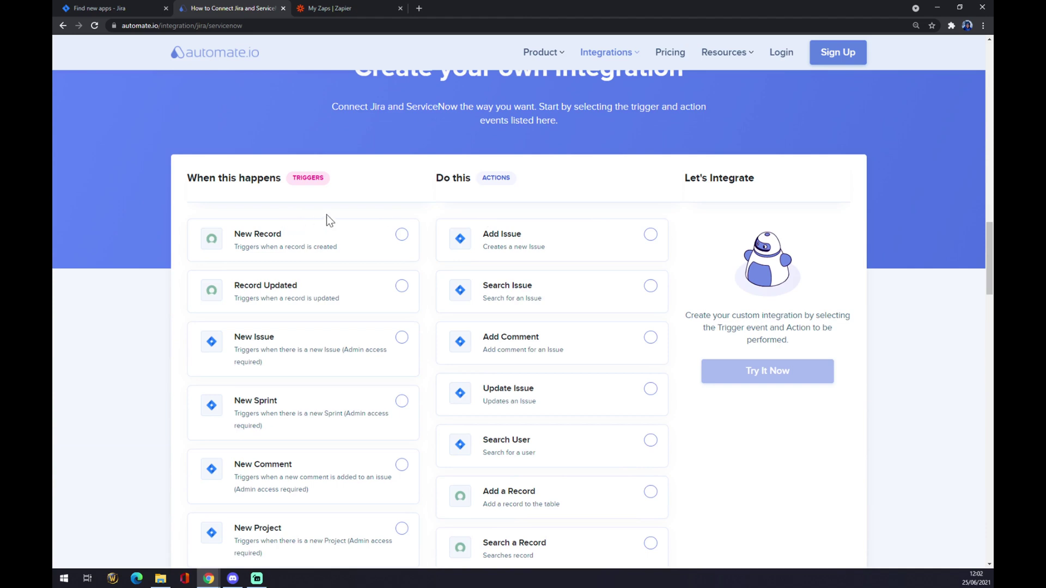
# Select New Issue as the Jira trigger and Add a Record as the ServiceNow action
pyautogui.moveTo(347, 189); pyautogui.dragTo(294, 183)
pyautogui.scroll(-3, 339, 191)
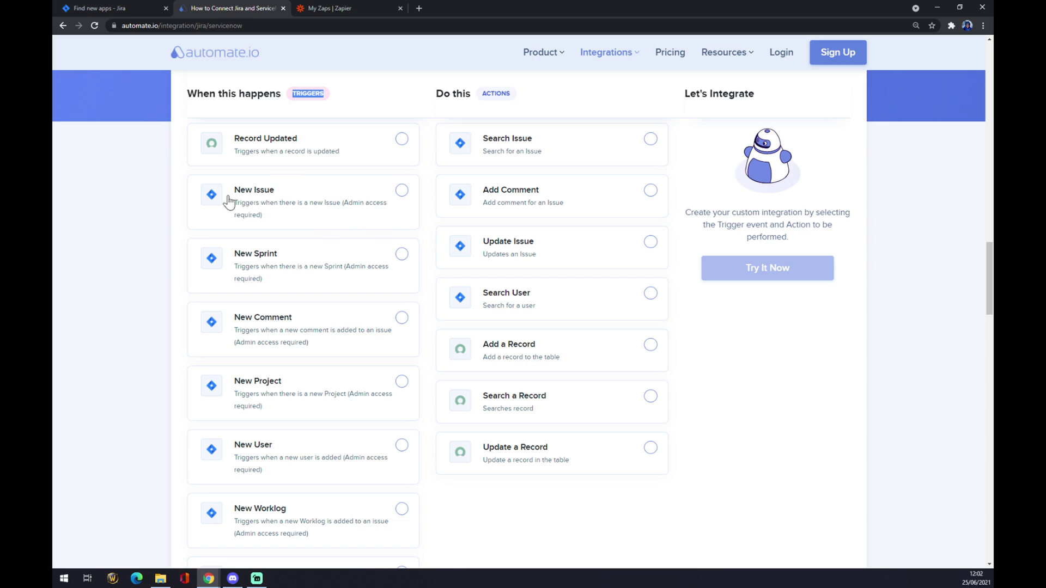
pyautogui.scroll(-5, 212, 272)
pyautogui.scroll(5, 210, 327)
pyautogui.click(390, 260)
pyautogui.click(390, 206)
pyautogui.scroll(3, 424, 207)
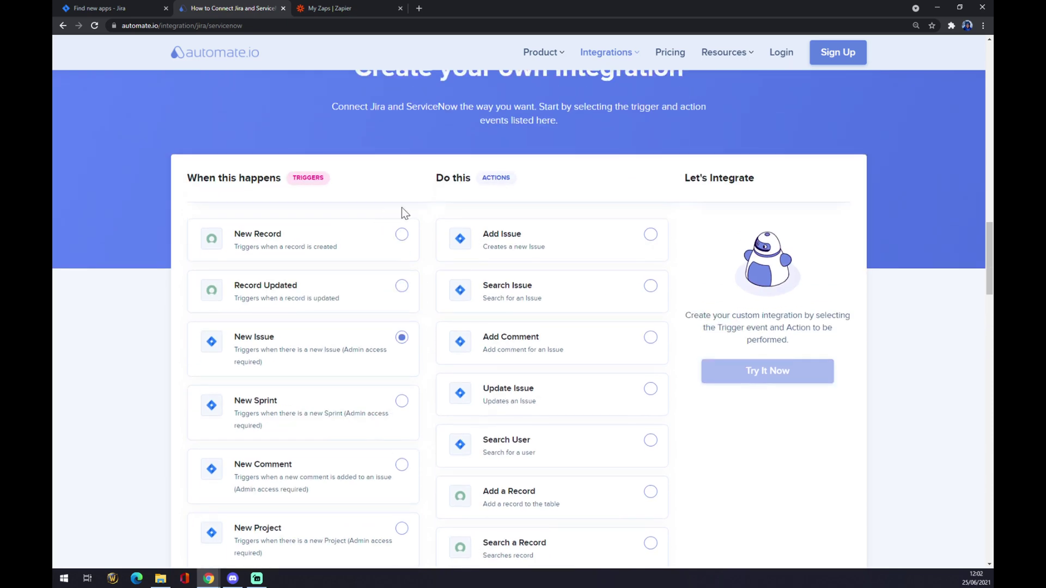
pyautogui.moveTo(436, 178); pyautogui.dragTo(564, 185)
pyautogui.scroll(-3, 566, 196)
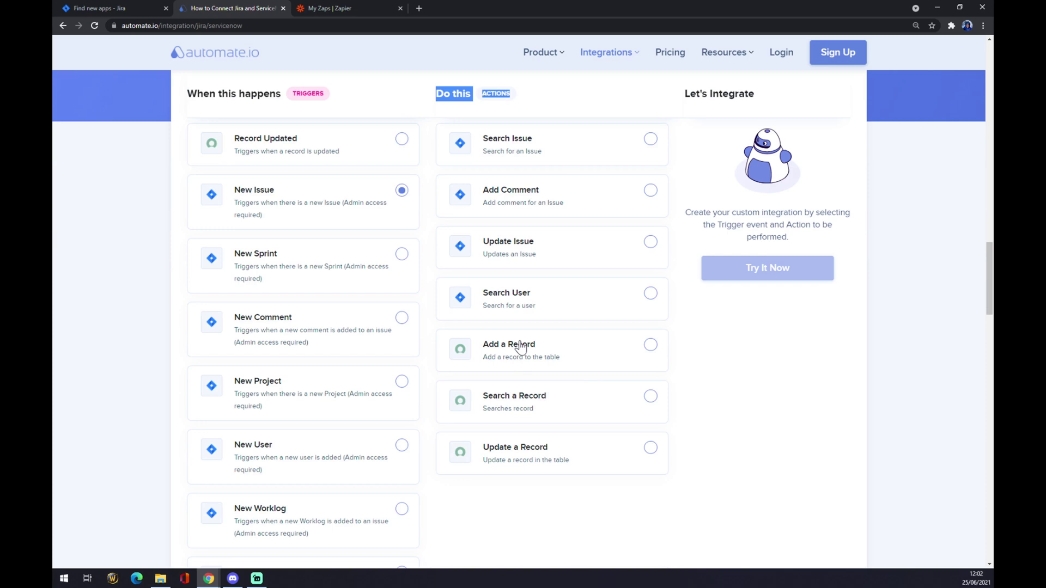
pyautogui.click(650, 346)
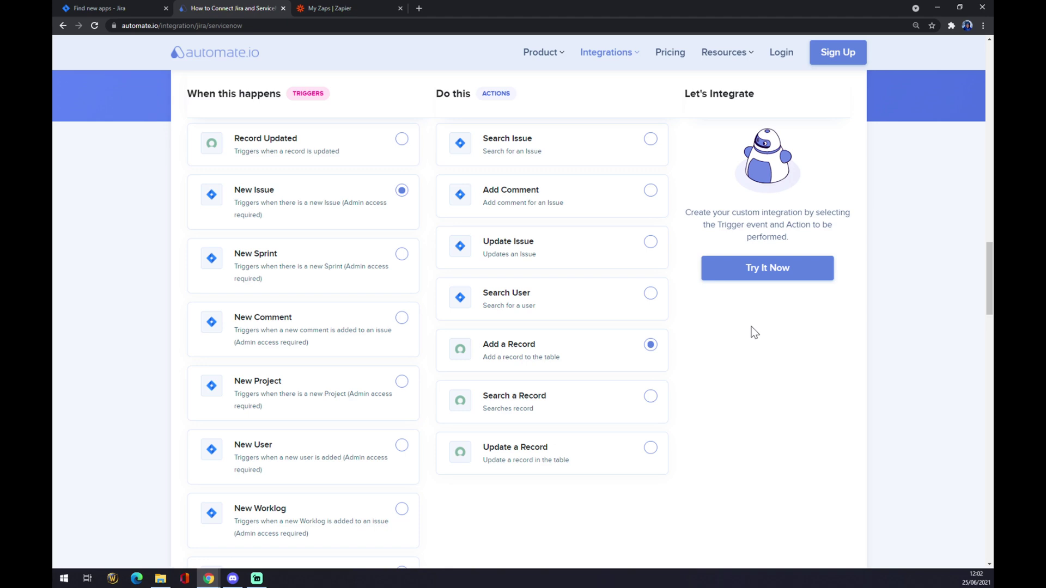
# Go to the Zapier Zaps page and start a new untitled zap
pyautogui.click(328, 8)
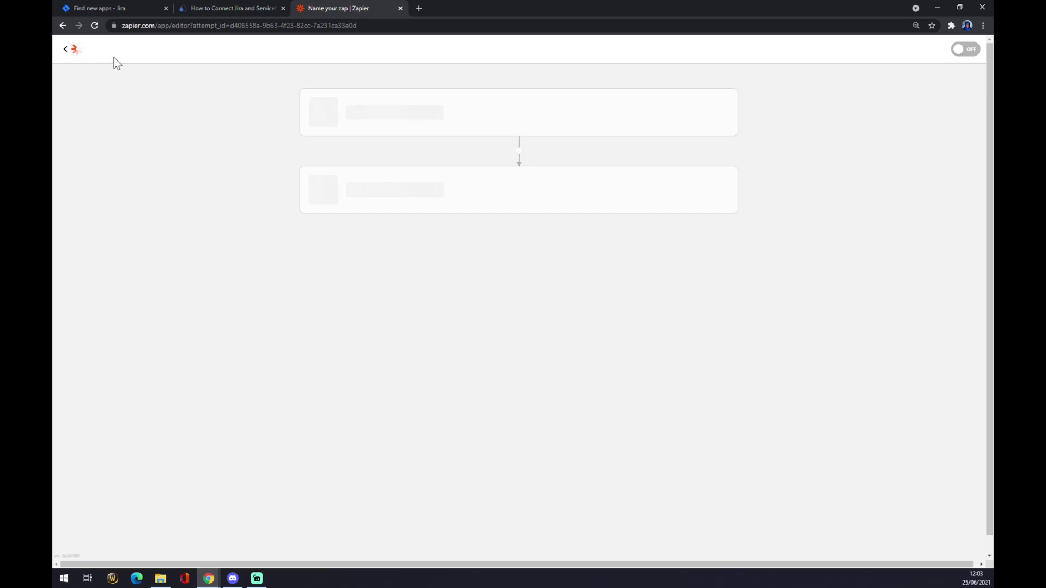
# Rename the new zap to 'jira to servicenow' and focus the trigger app search
pyautogui.click(151, 74)
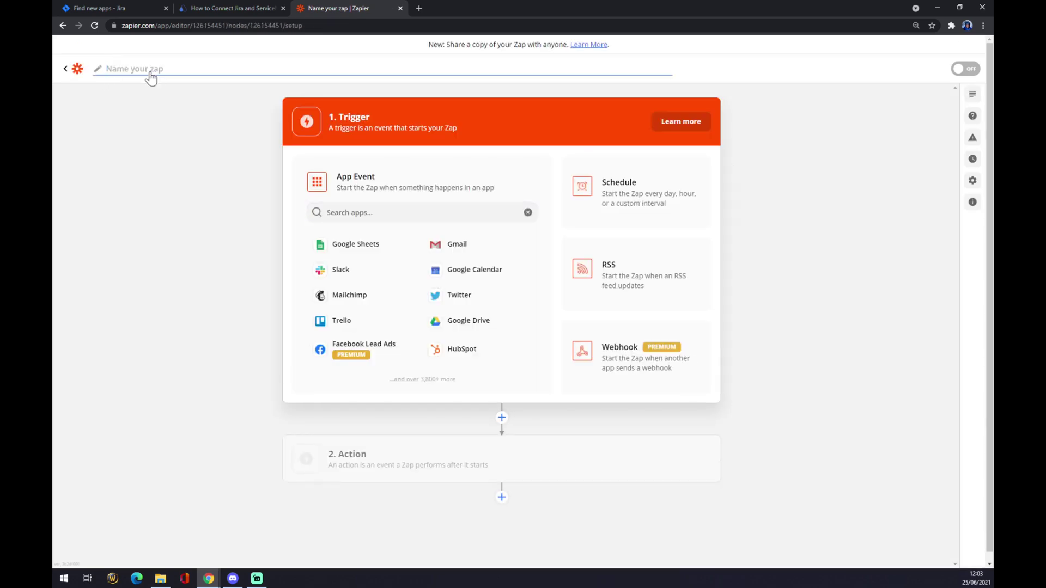
pyautogui.write('jira to servicenow')
pyautogui.press('Return')
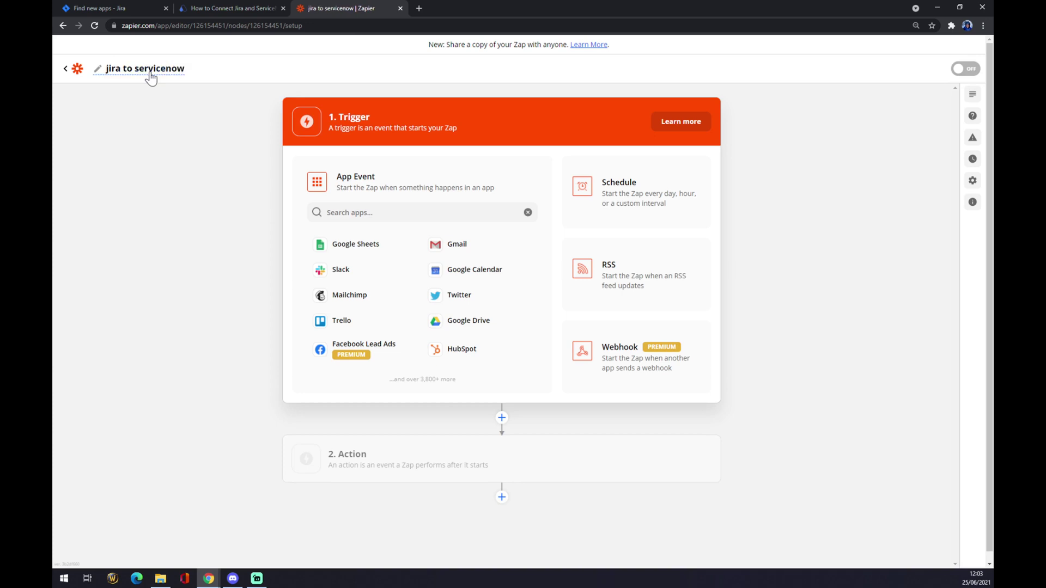
pyautogui.click(376, 213)
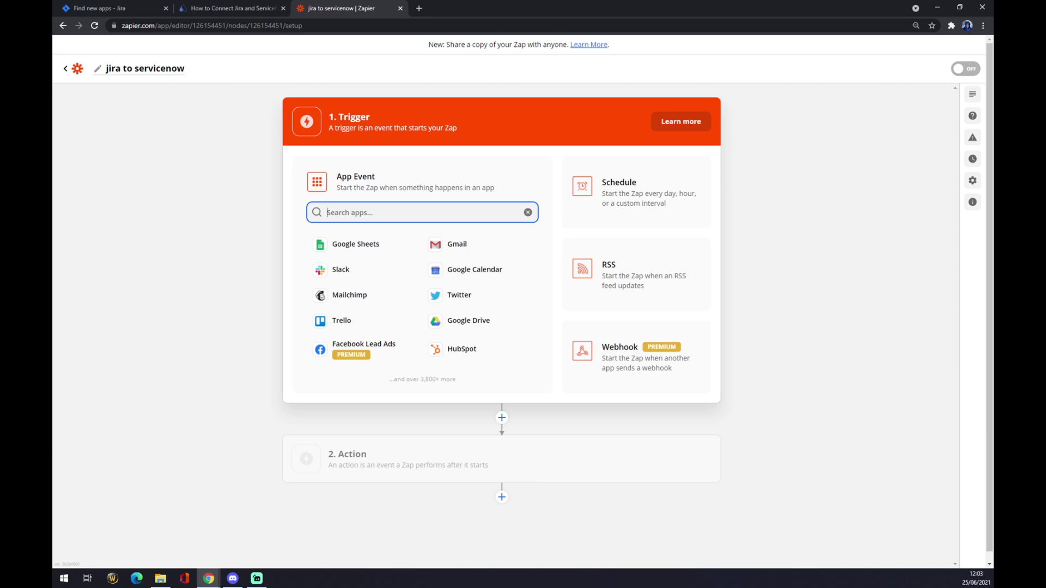
# Choose the Jira Software Cloud New Issue trigger using the connected Jira account
pyautogui.write('jira')
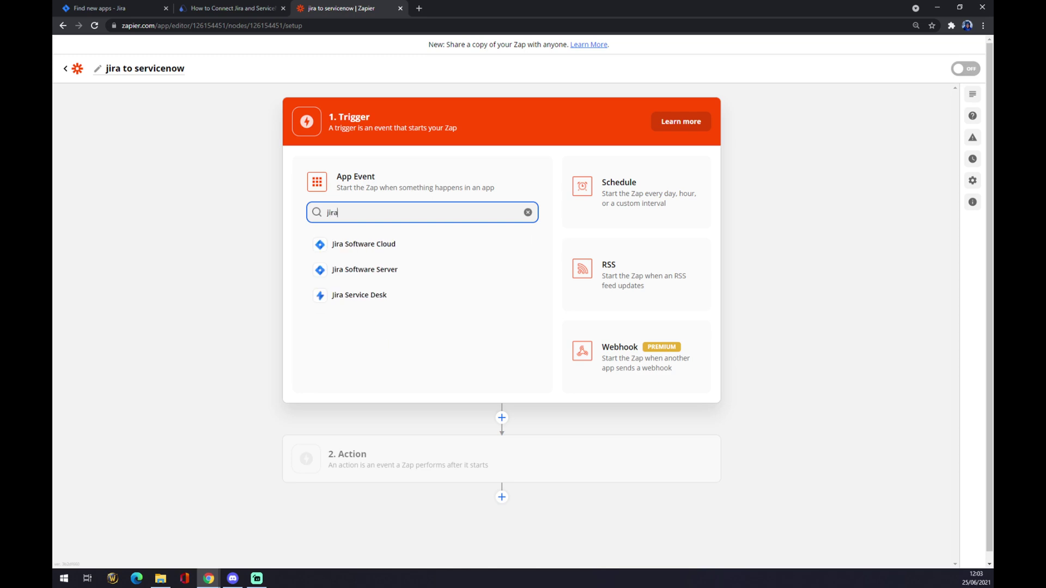
pyautogui.click(389, 250)
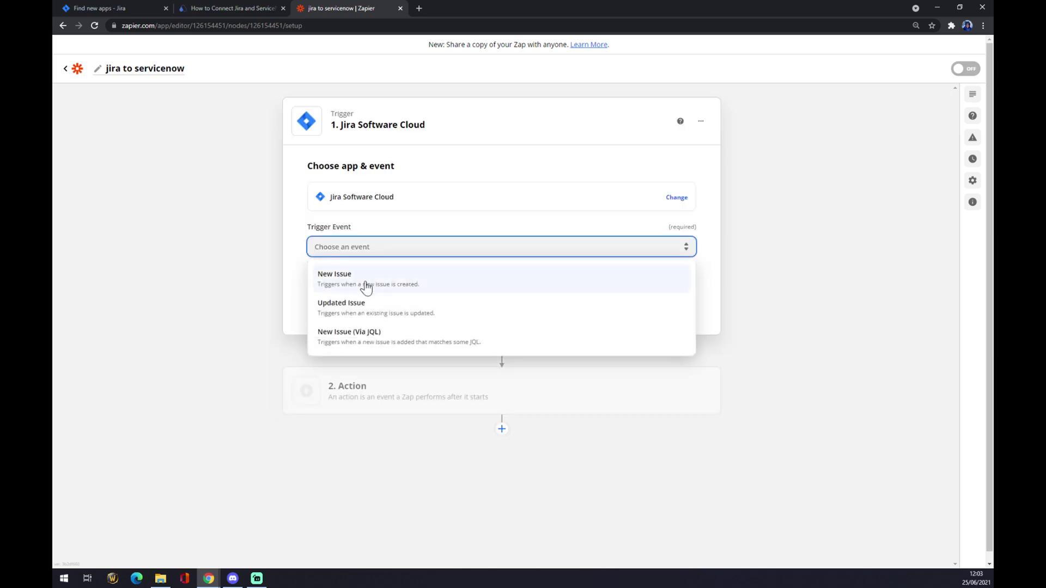
pyautogui.click(361, 282)
pyautogui.click(391, 299)
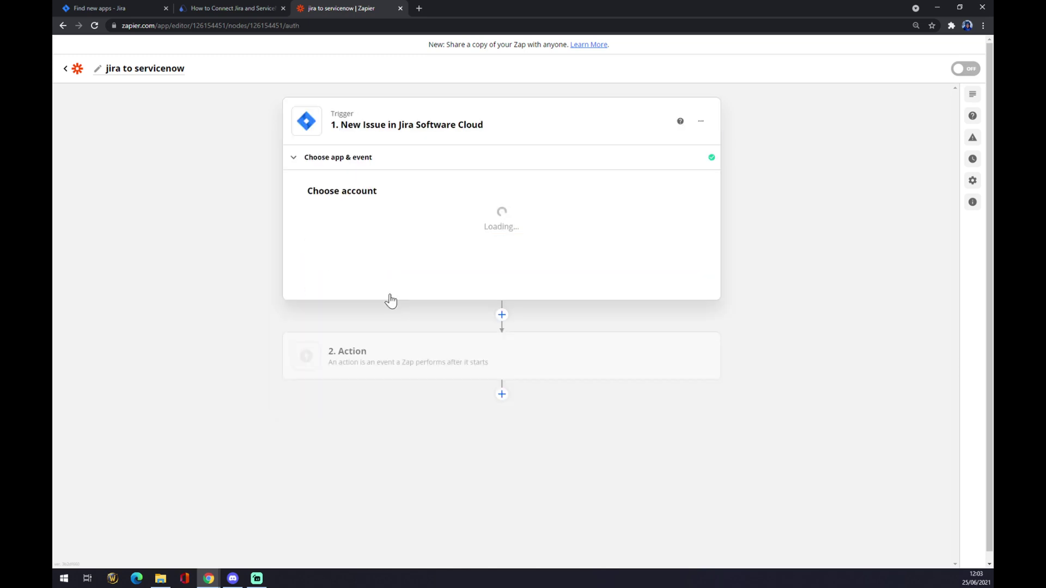
pyautogui.click(383, 232)
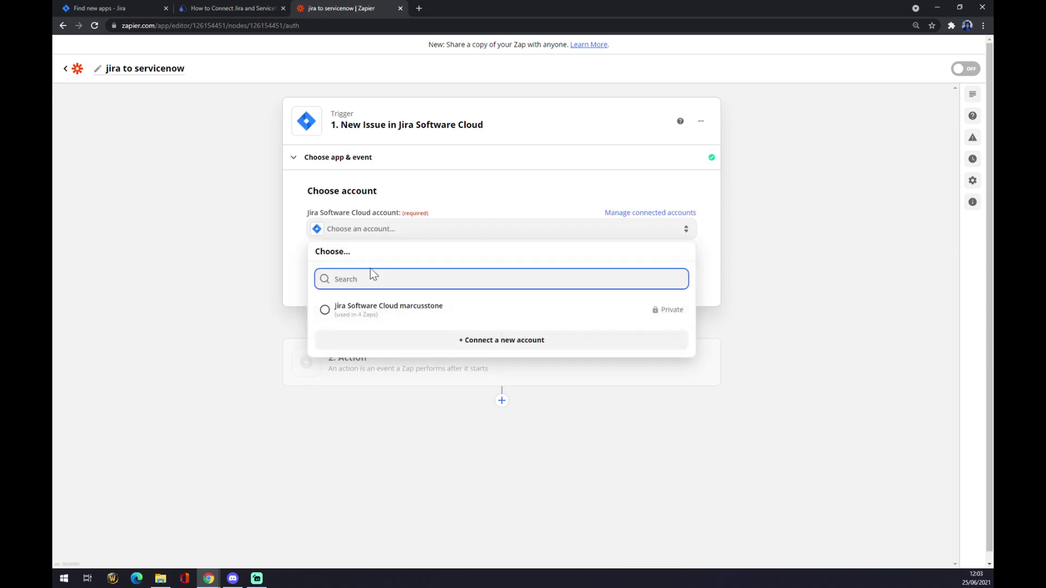
pyautogui.click(363, 308)
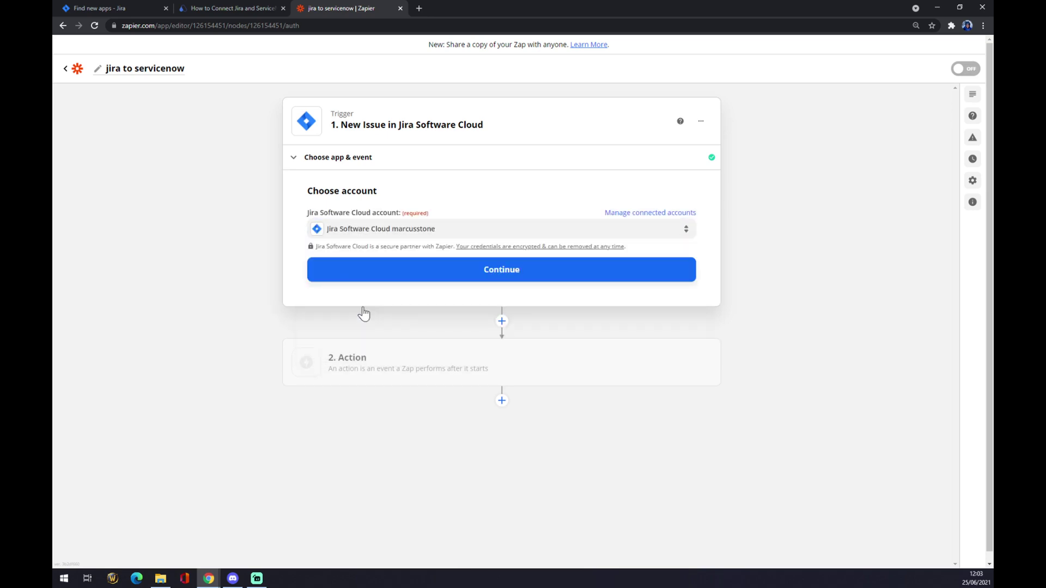
pyautogui.click(376, 278)
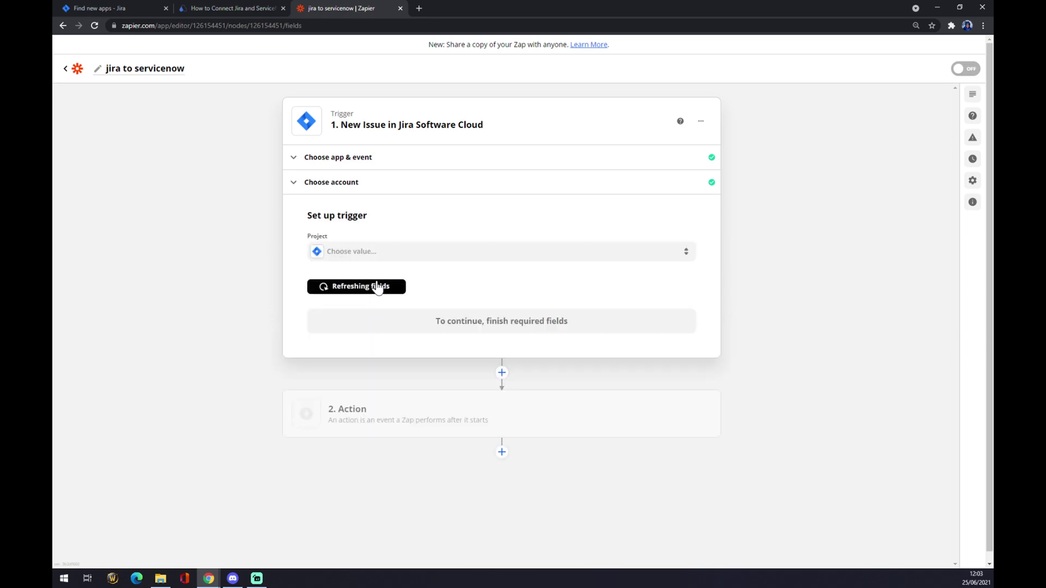
# Set the trigger's project to MStone and continue to the trigger test
pyautogui.click(362, 254)
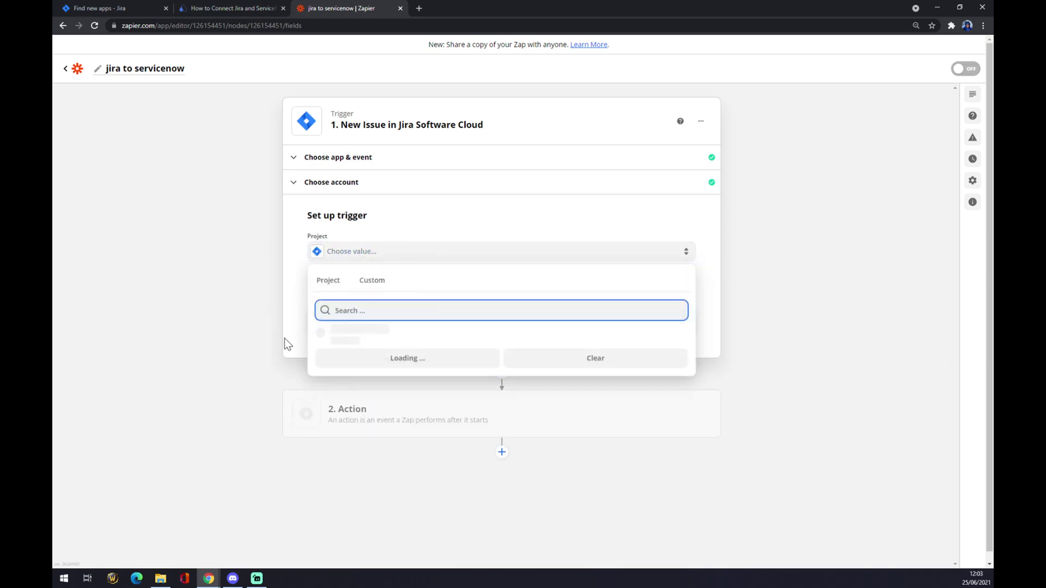
pyautogui.click(354, 340)
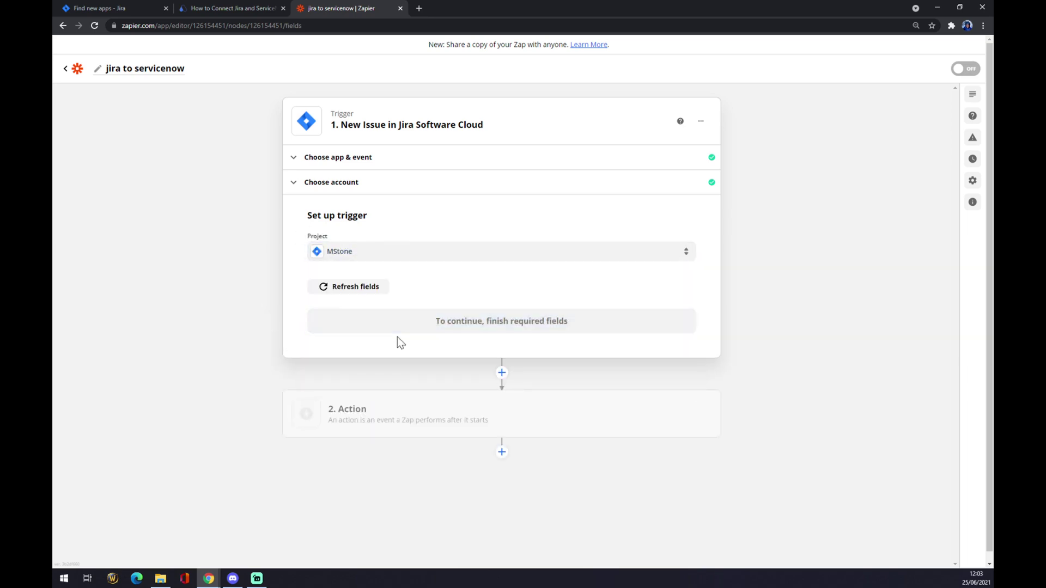
pyautogui.click(100, 9)
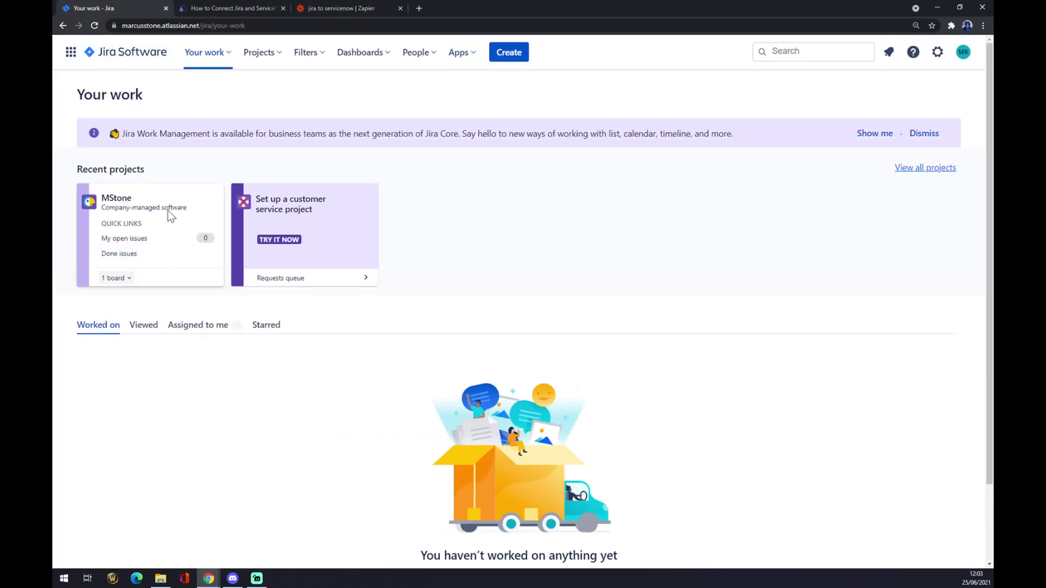
pyautogui.click(357, 8)
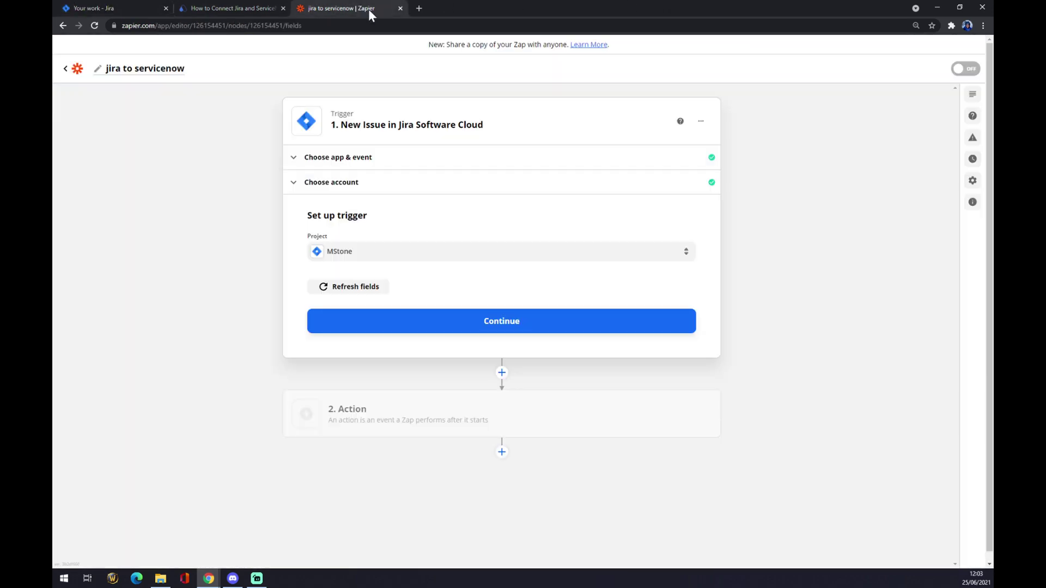
pyautogui.click(384, 327)
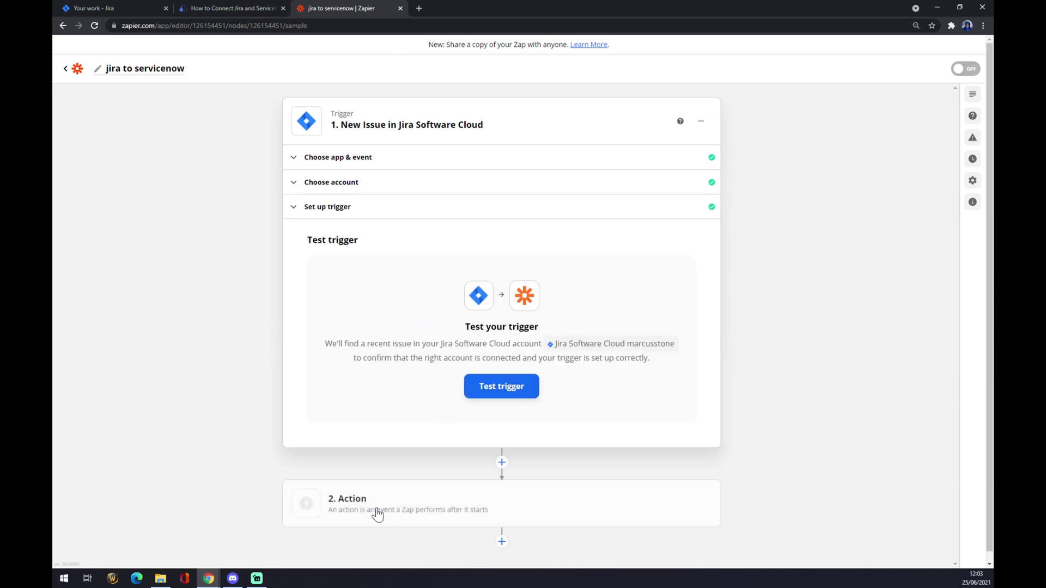
# Add a ServiceNow Create Record action and continue to the ServiceNow account sign-in
pyautogui.click(371, 511)
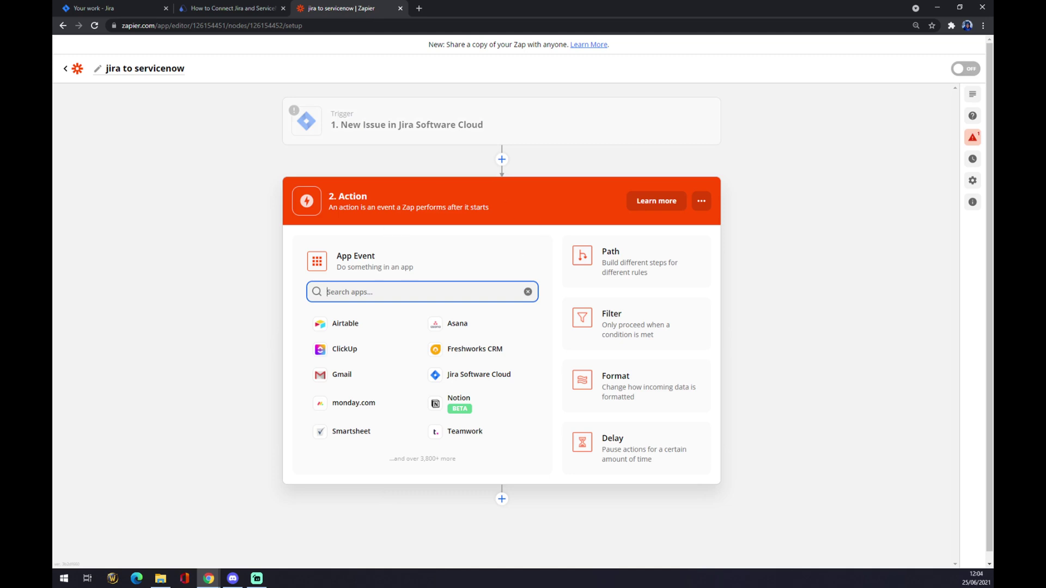
pyautogui.write('servicenow')
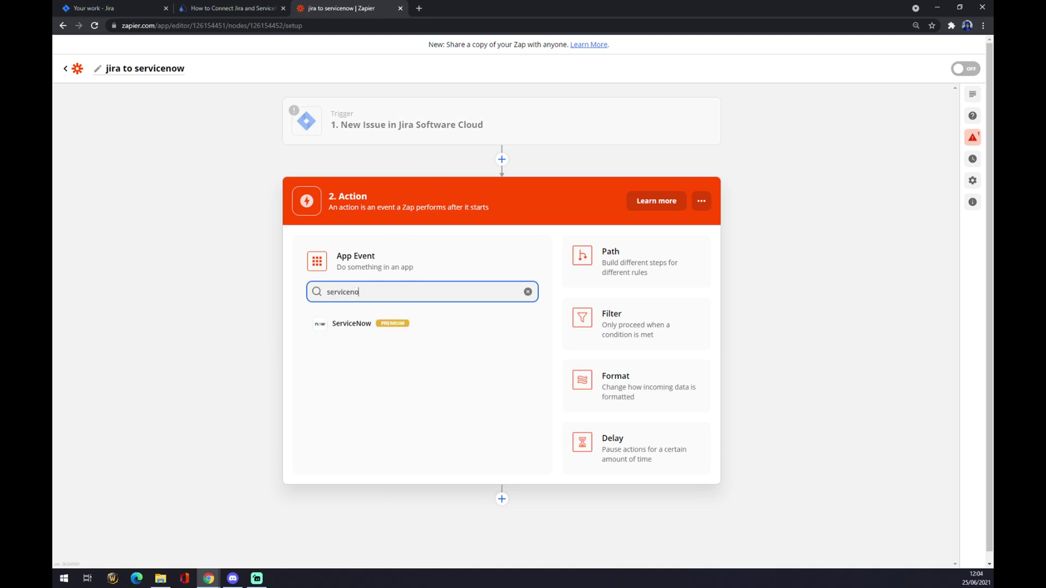
pyautogui.click(350, 327)
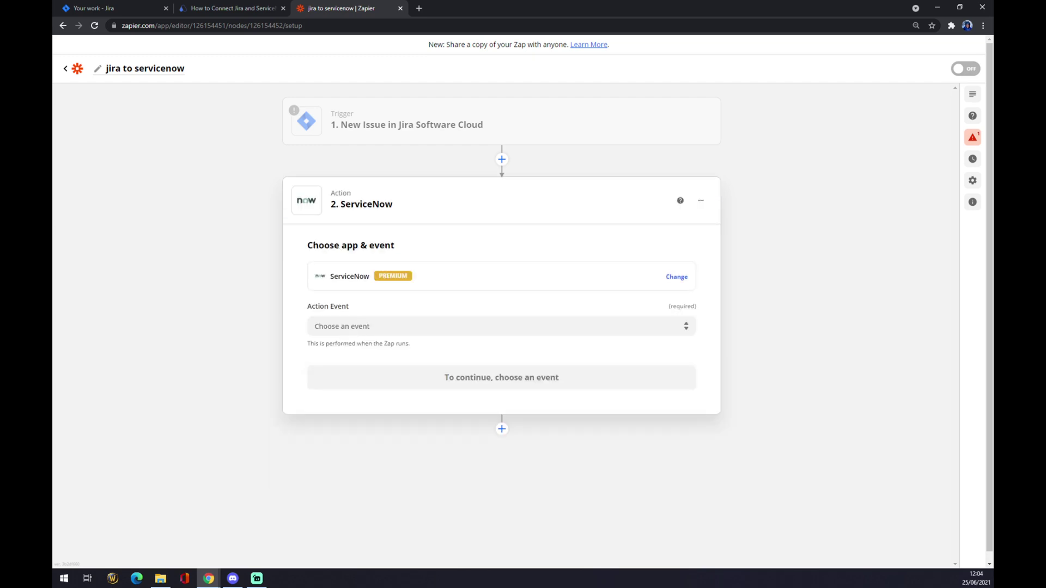
pyautogui.click(347, 364)
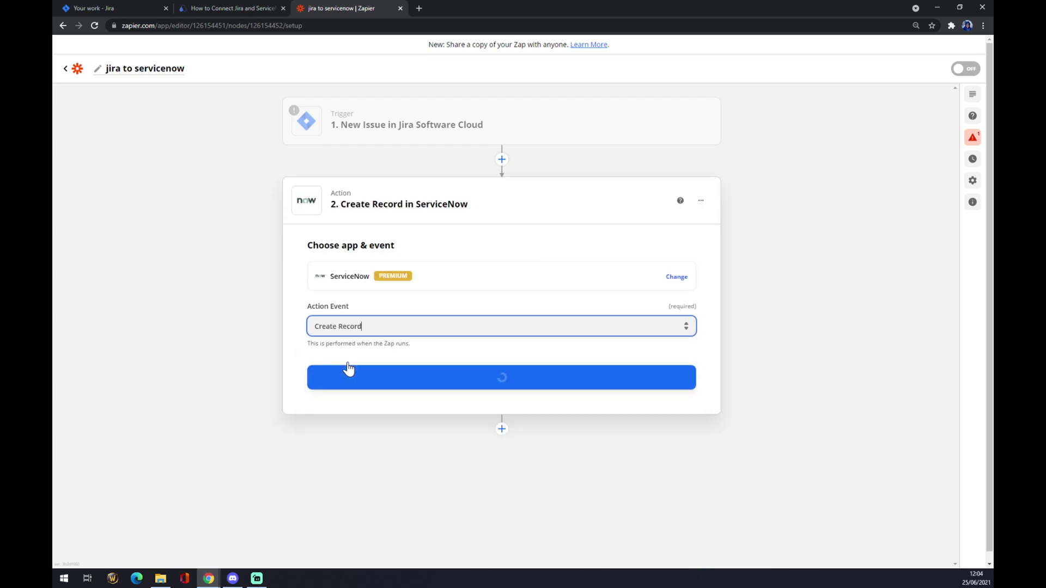
pyautogui.click(391, 376)
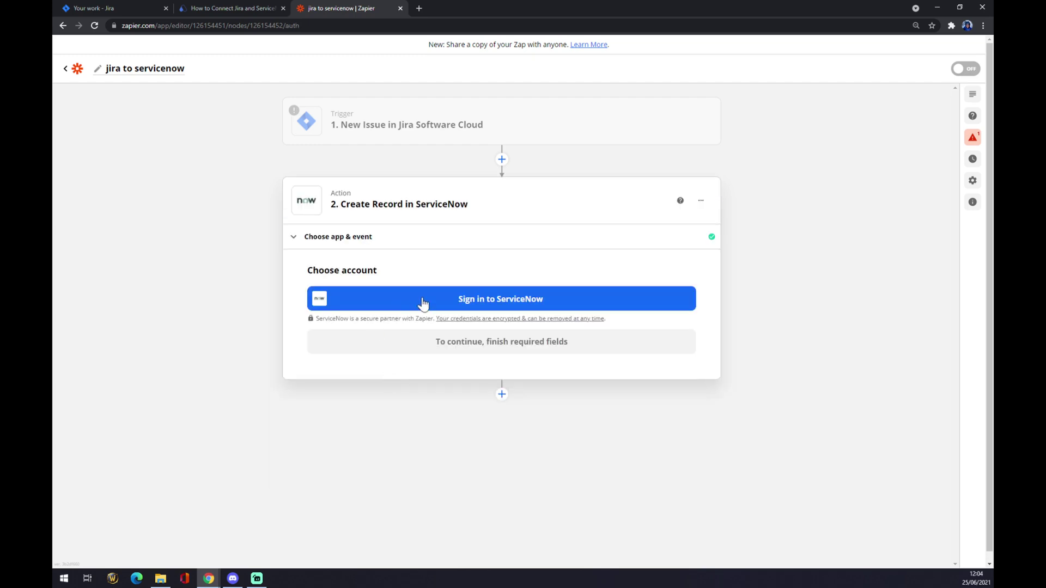